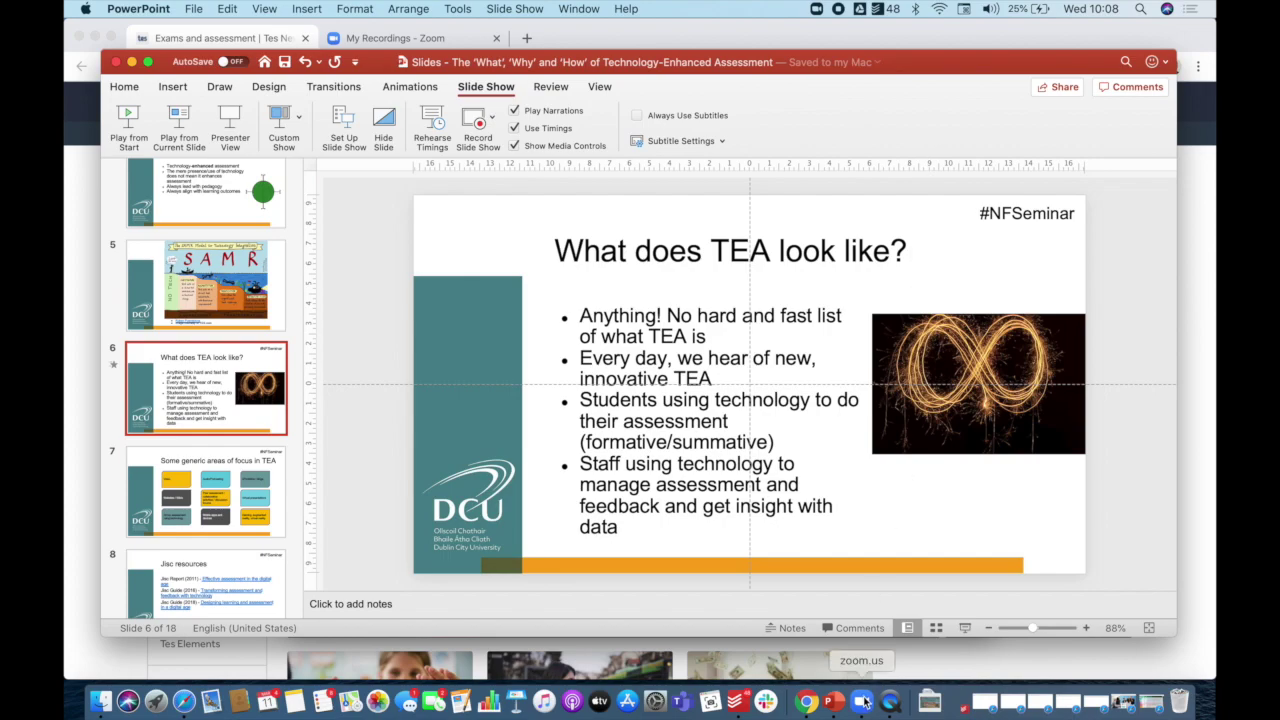
# - Start a new meeting with computer audio and bring up the screen-sharing chooser
pyautogui.click(863, 702)
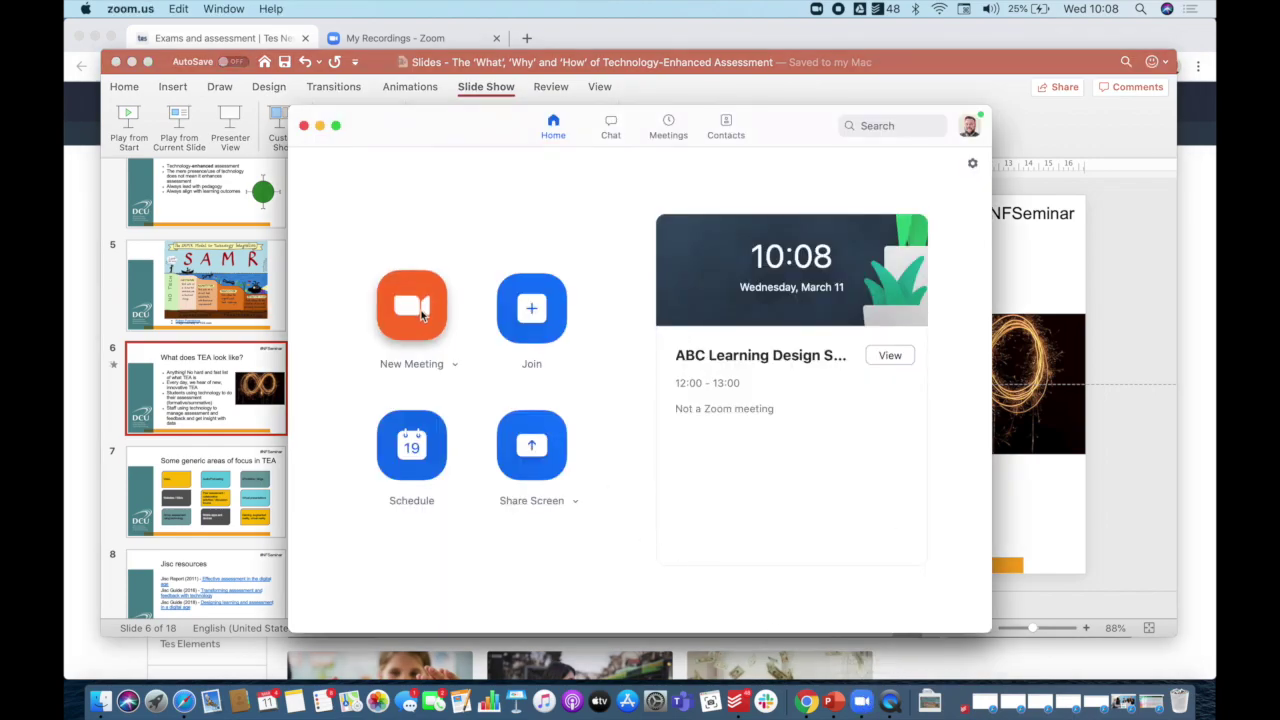
pyautogui.click(421, 316)
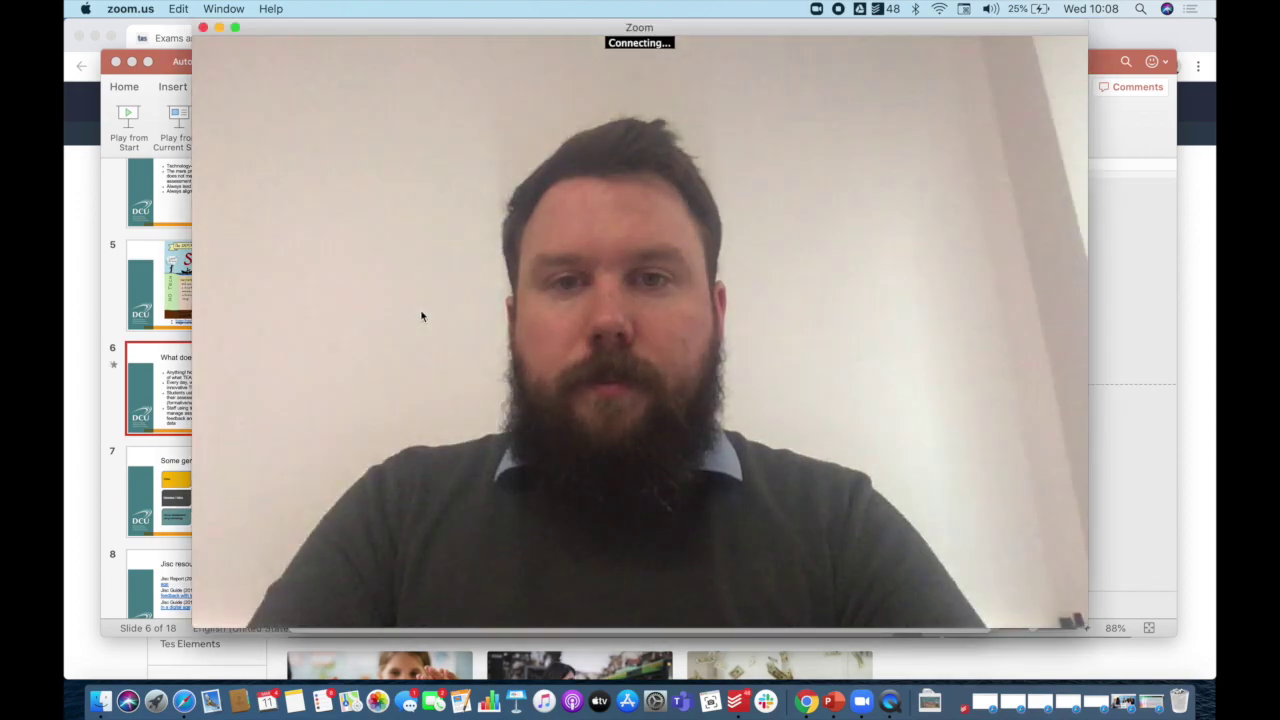
pyautogui.click(622, 318)
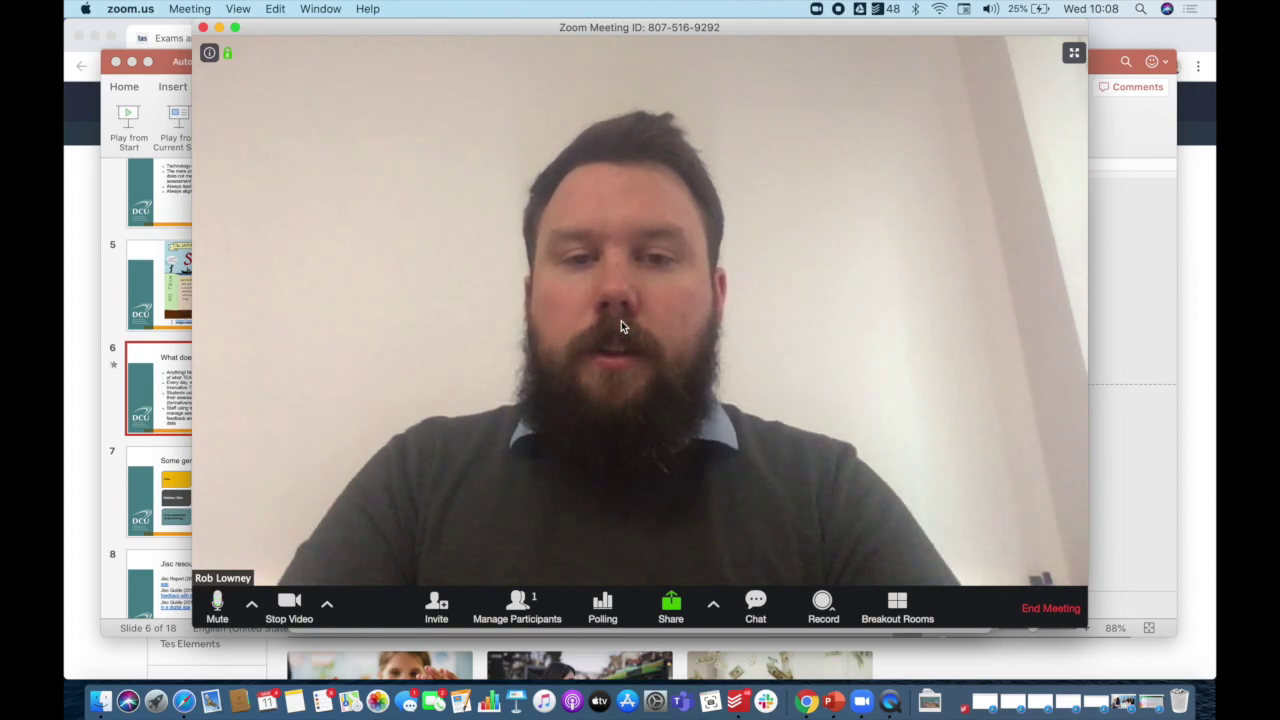
pyautogui.click(671, 604)
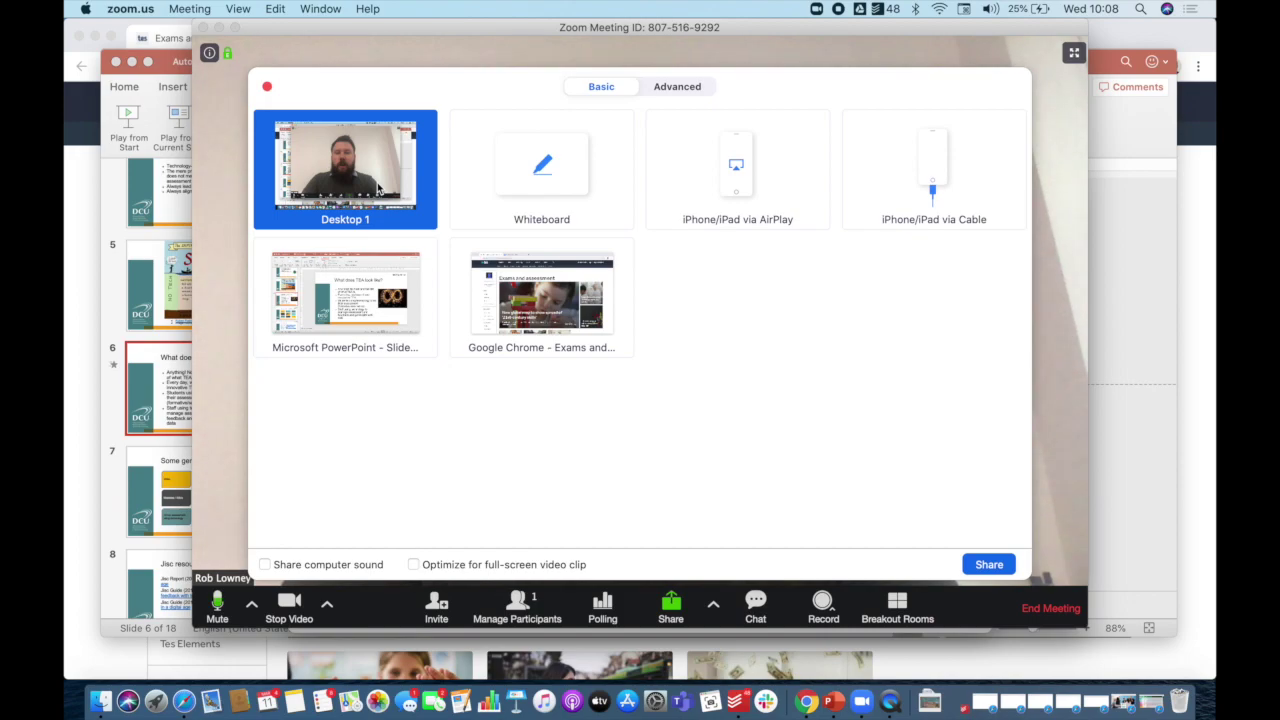
# - Share Desktop 1 and start recording the meeting to the cloud, with PowerPoint in front
pyautogui.click(989, 565)
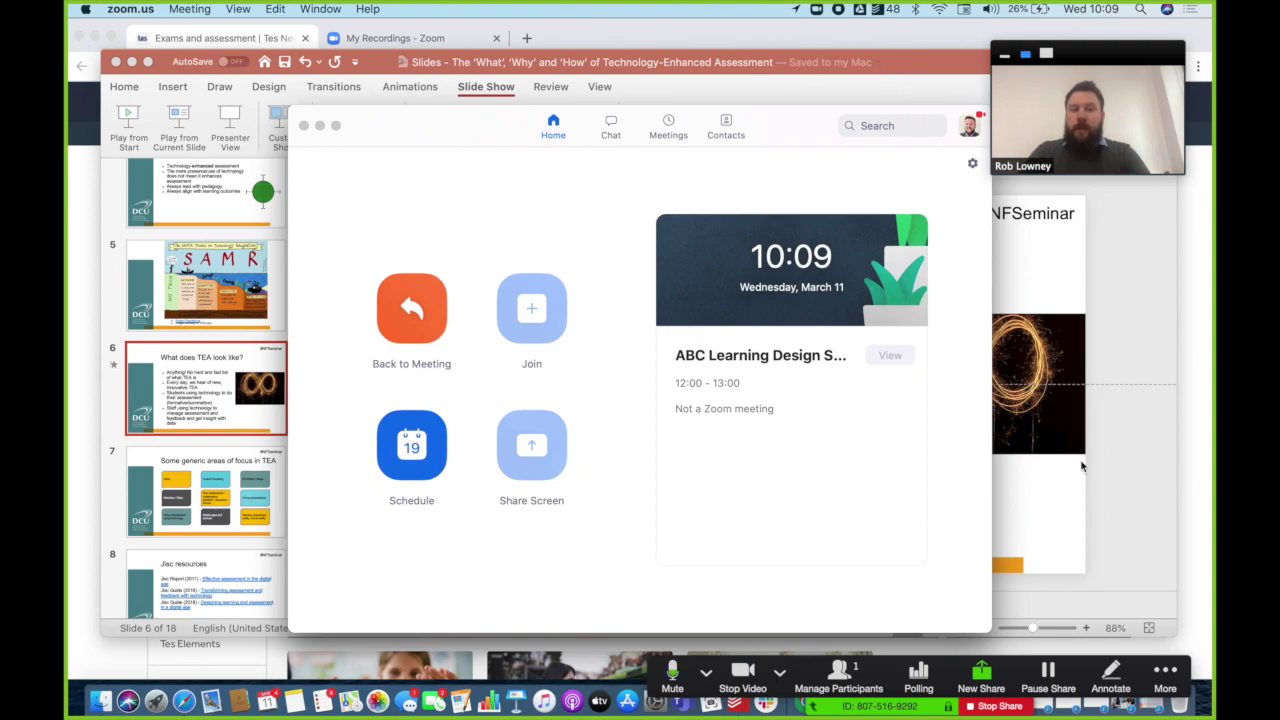
pyautogui.click(1164, 670)
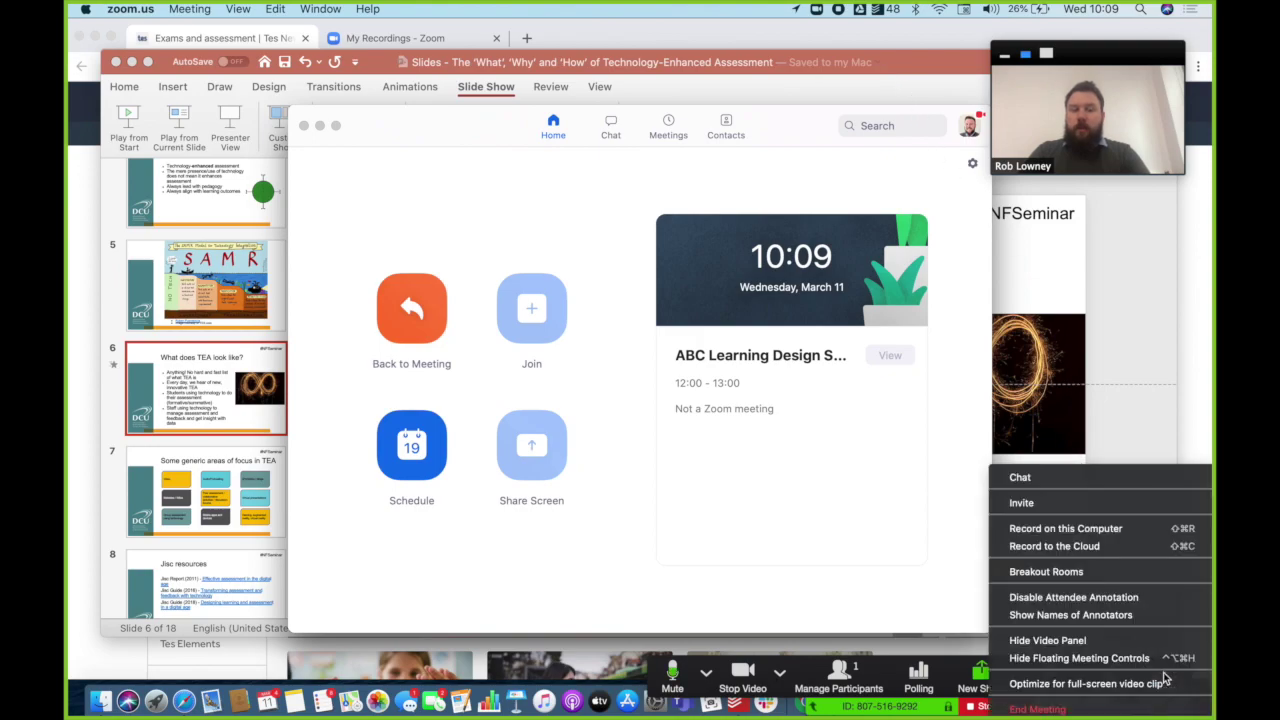
pyautogui.click(1089, 548)
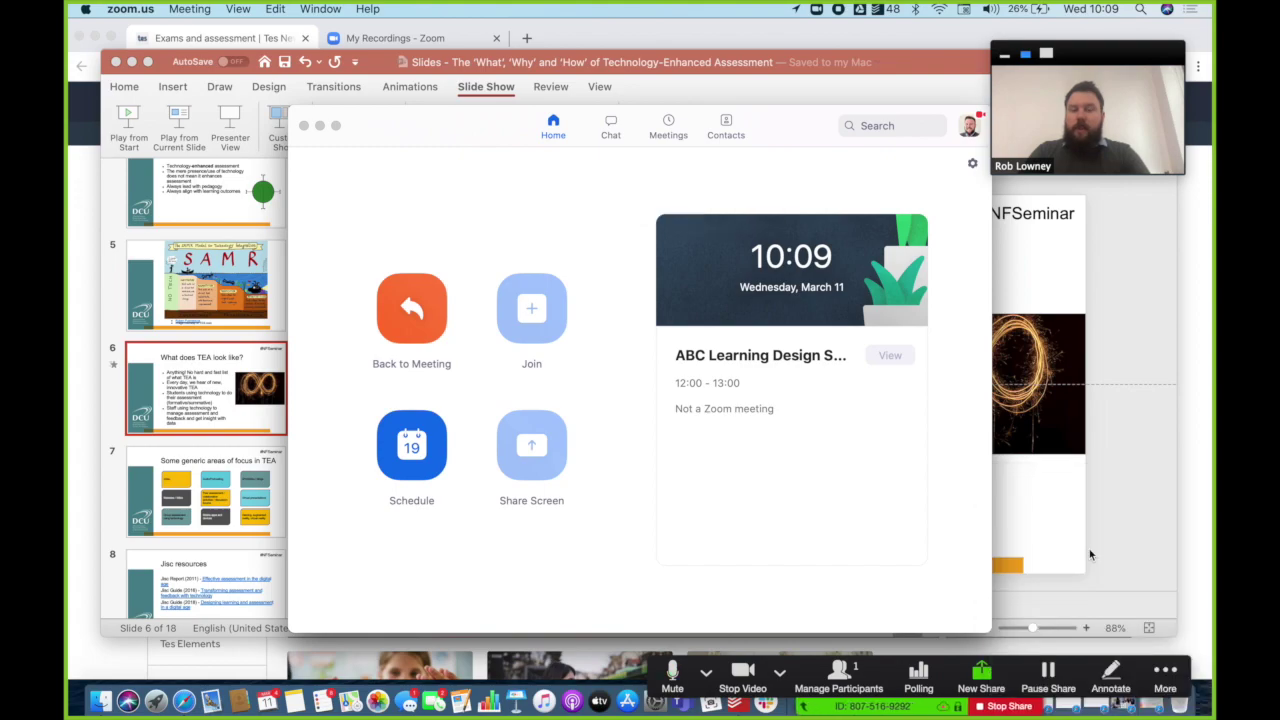
pyautogui.click(754, 66)
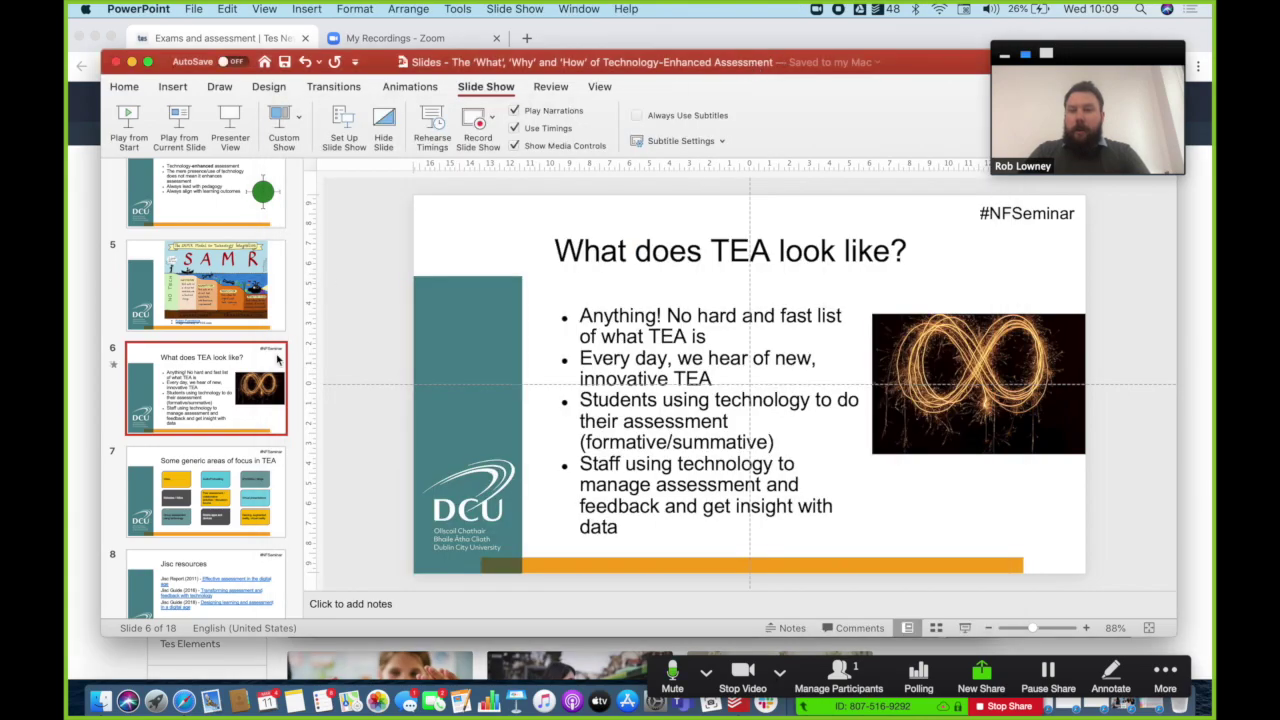
# - Show slides 7 and 8, then switch to the Tes Exams and assessment page and scroll down
pyautogui.click(222, 479)
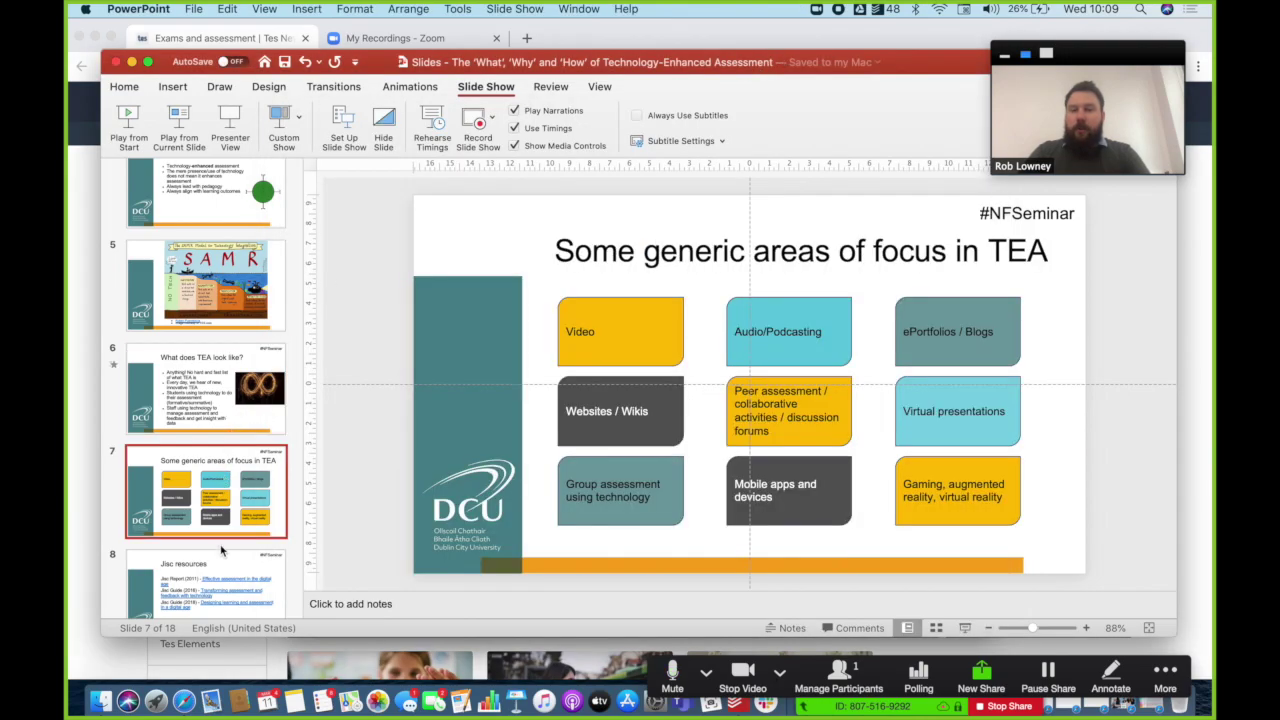
pyautogui.click(214, 580)
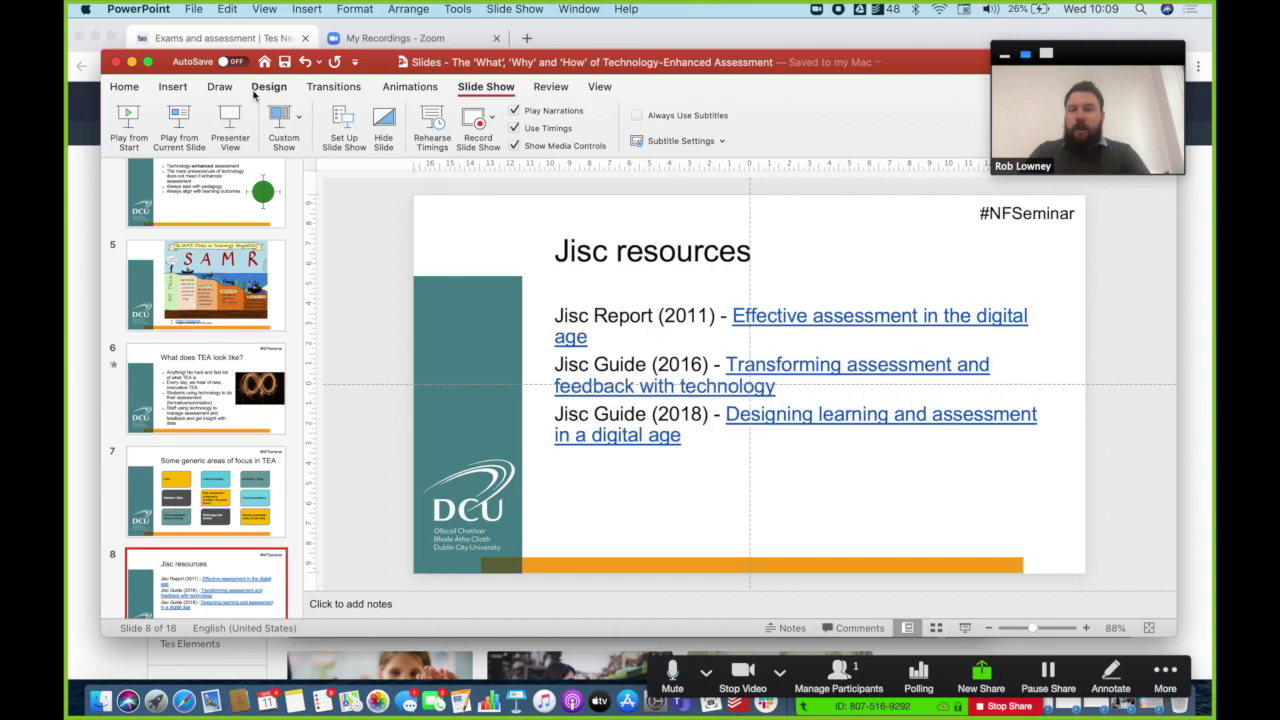
pyautogui.click(242, 40)
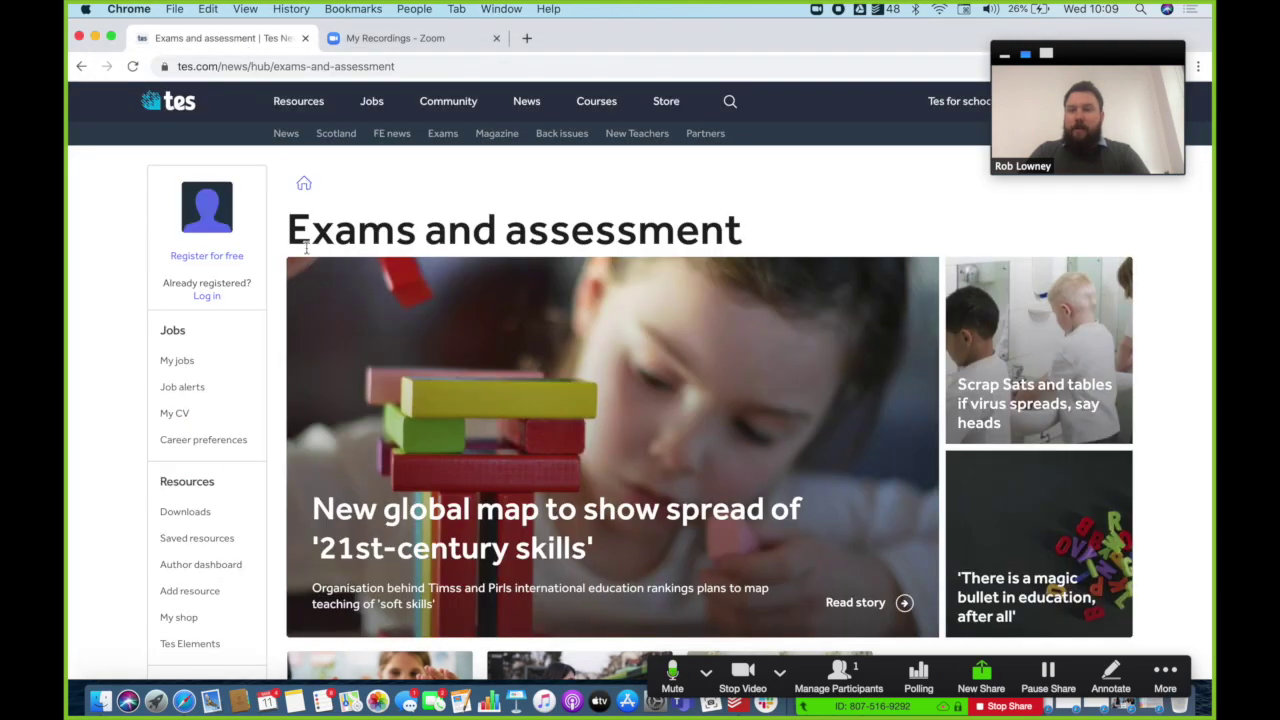
pyautogui.scroll(-2, 273, 350)
pyautogui.scroll(-10, 273, 350)
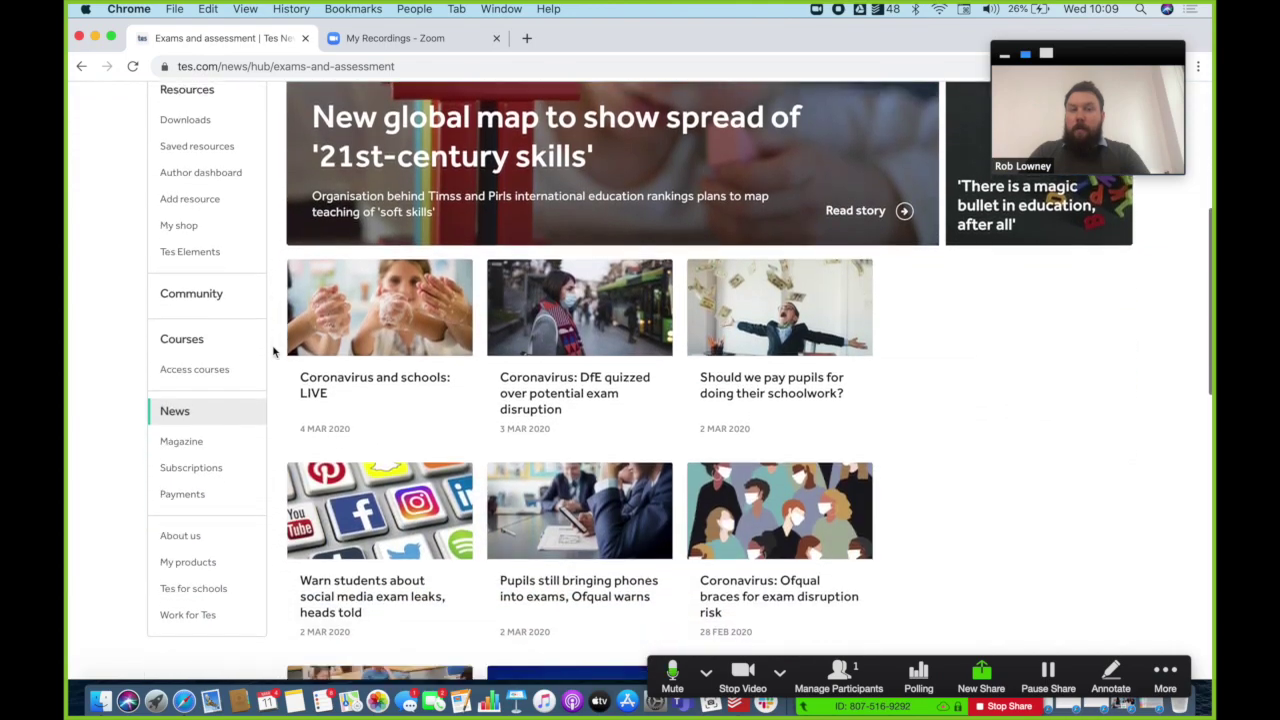
pyautogui.scroll(-2, 273, 350)
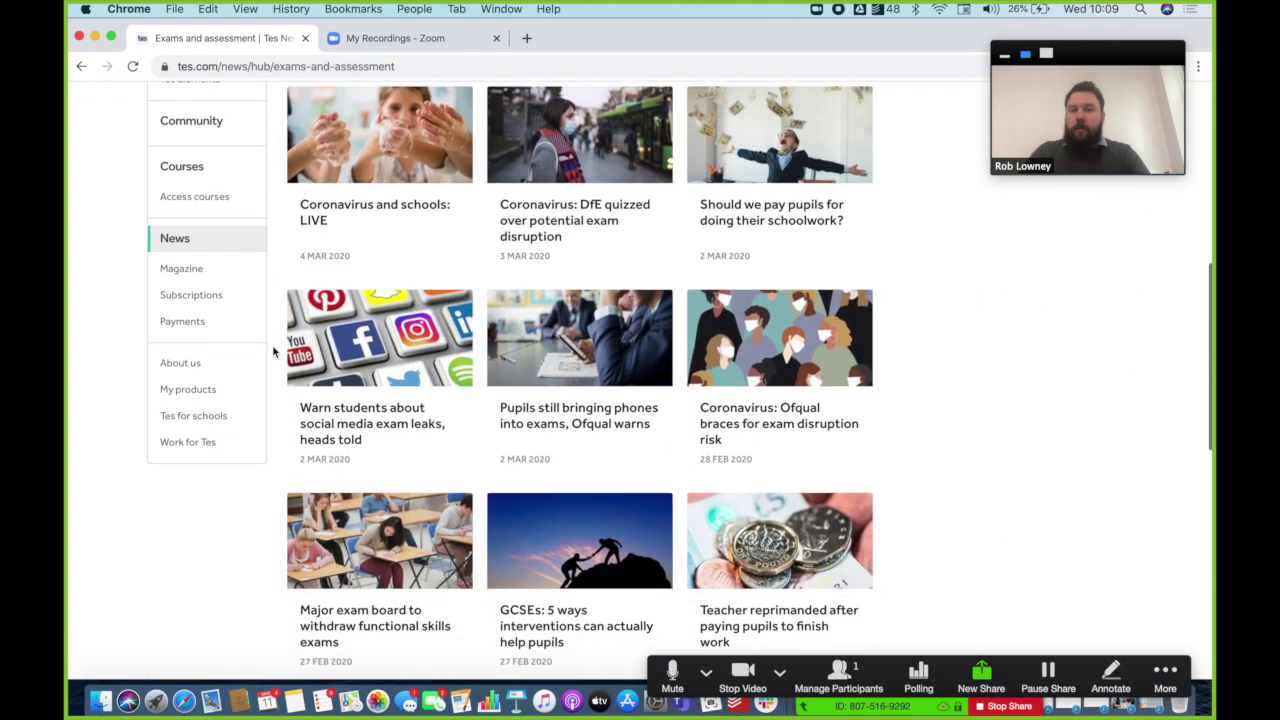
# - Open 'Warn students about social media exam leaks, heads told' and scroll down to Ofqual's advice
pyautogui.click(325, 381)
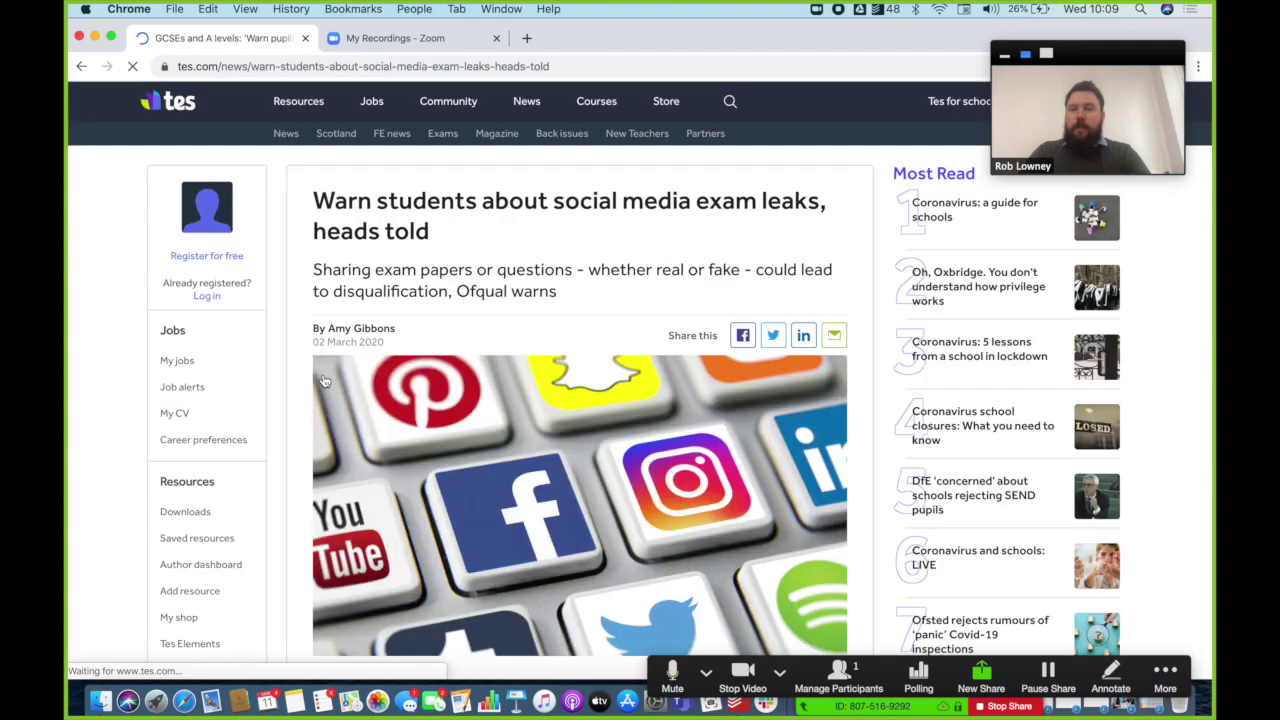
pyautogui.scroll(-5, 325, 381)
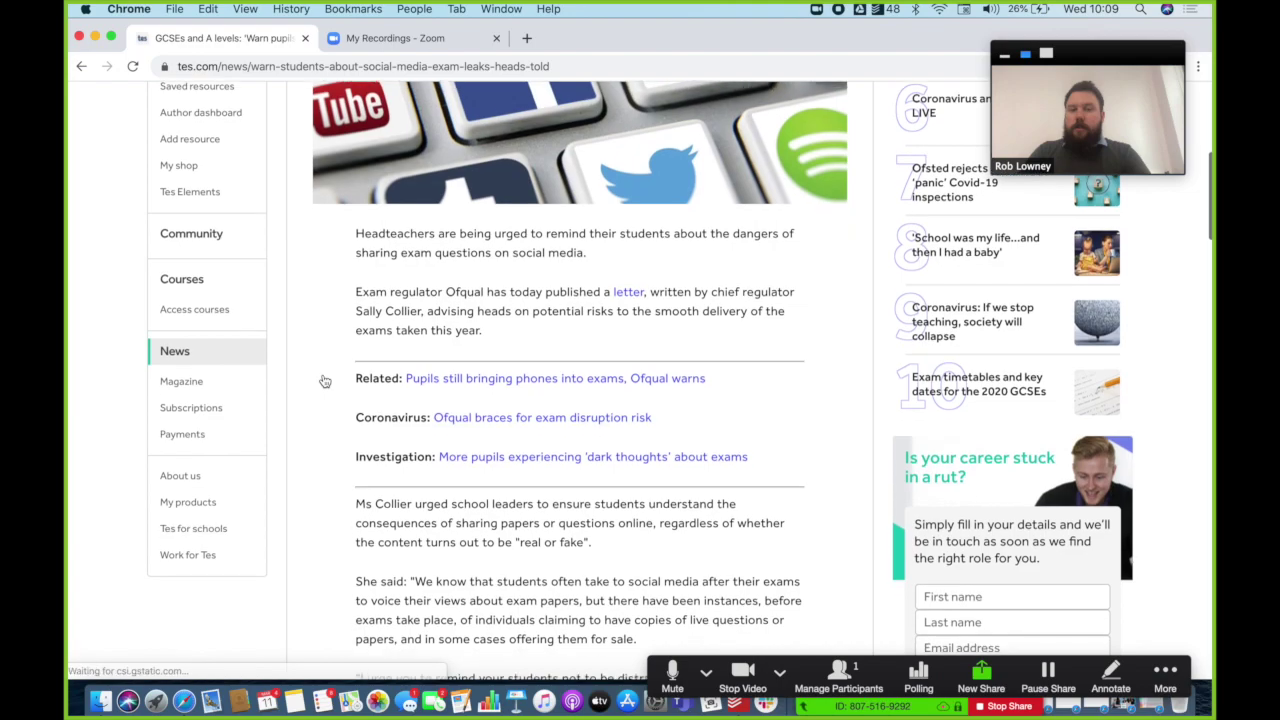
pyautogui.scroll(-3, 325, 381)
pyautogui.scroll(-3, 325, 381)
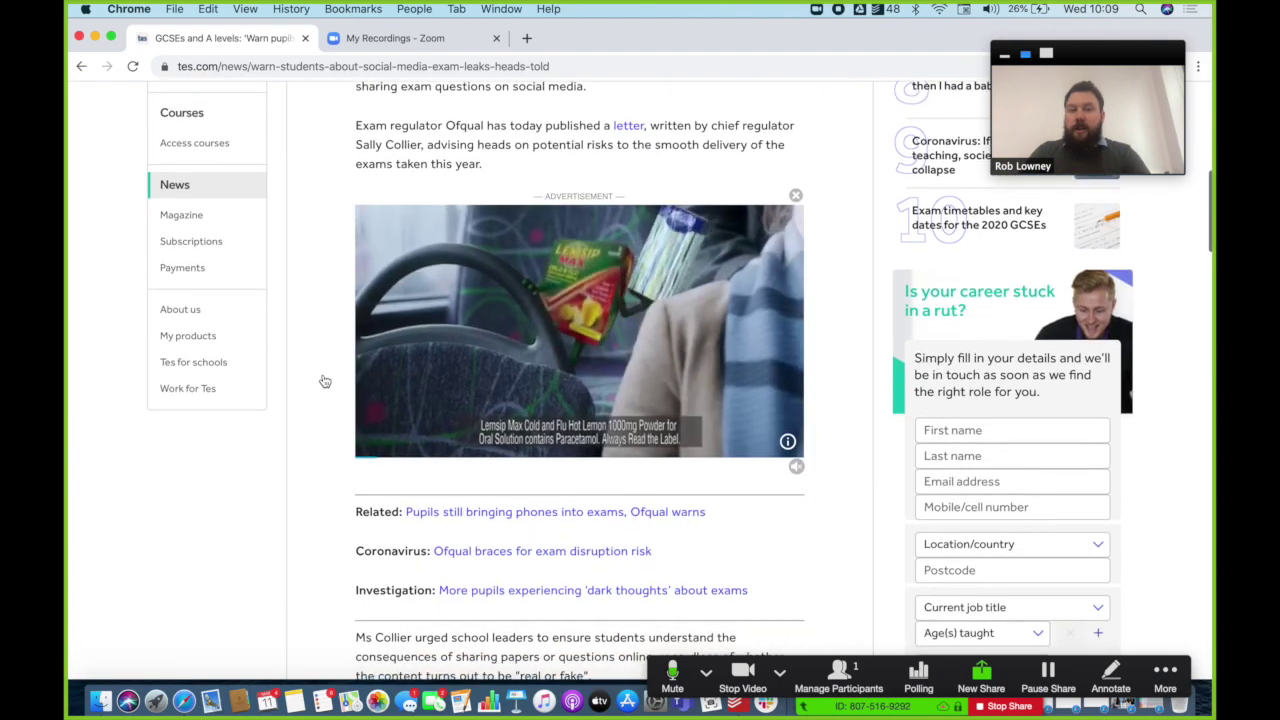
pyautogui.scroll(-5, 325, 381)
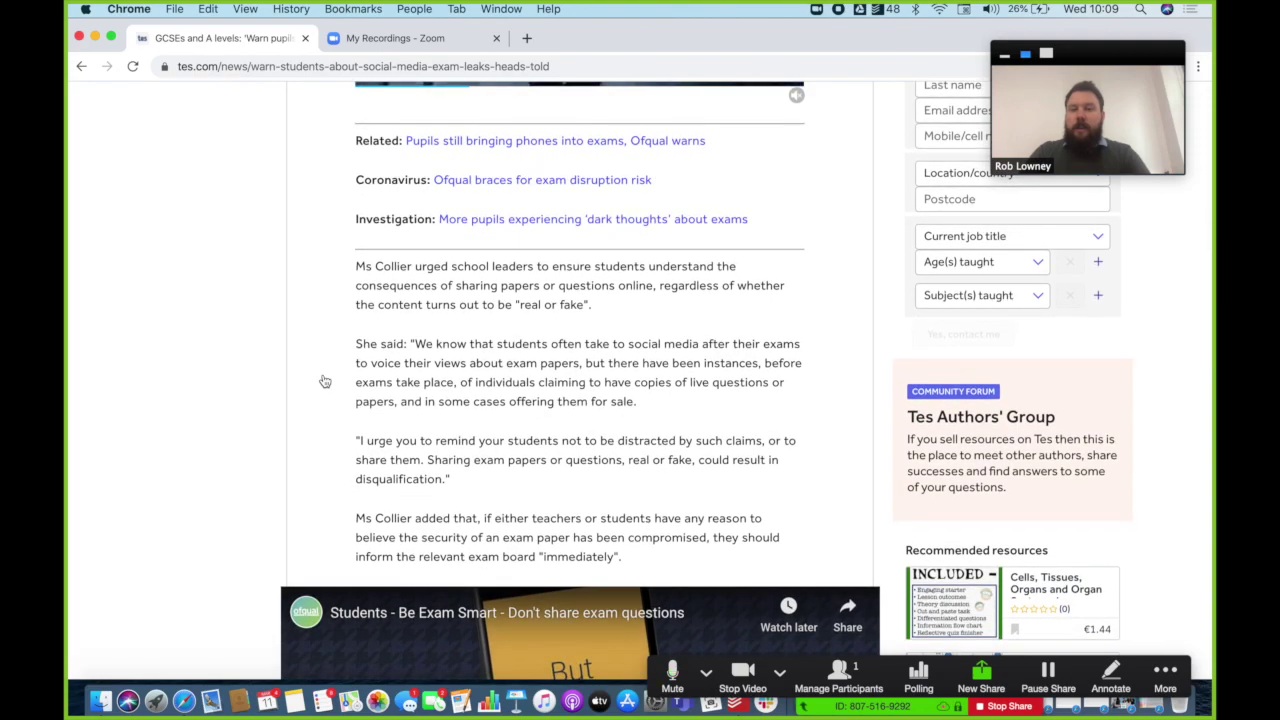
pyautogui.scroll(-1, 325, 381)
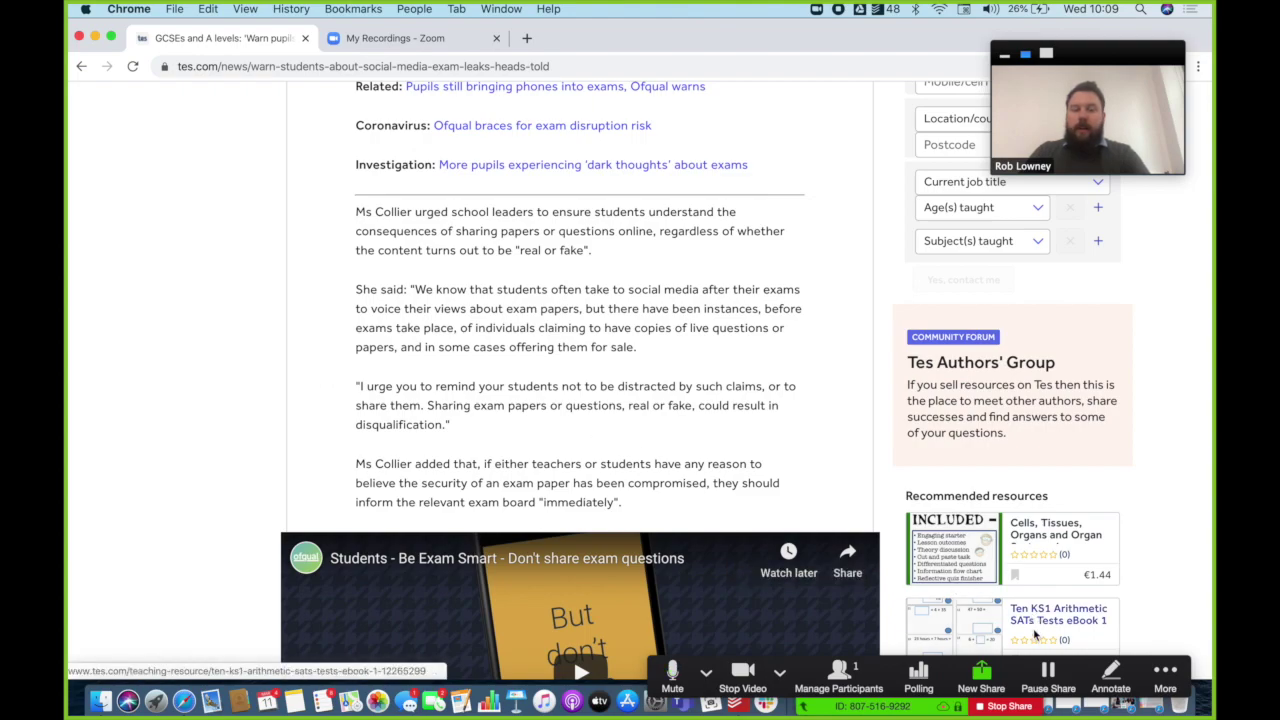
pyautogui.click(1166, 670)
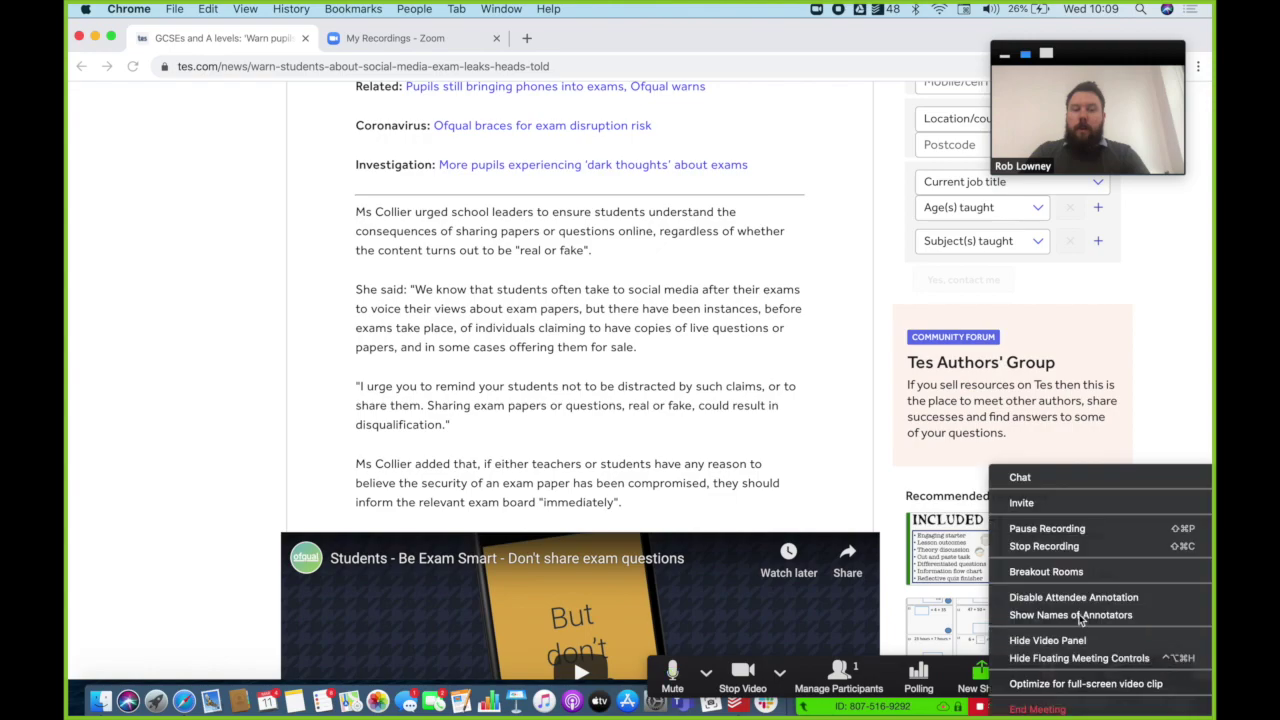
# - Stop and confirm the cloud recording, then stop sharing the screen
pyautogui.click(1066, 553)
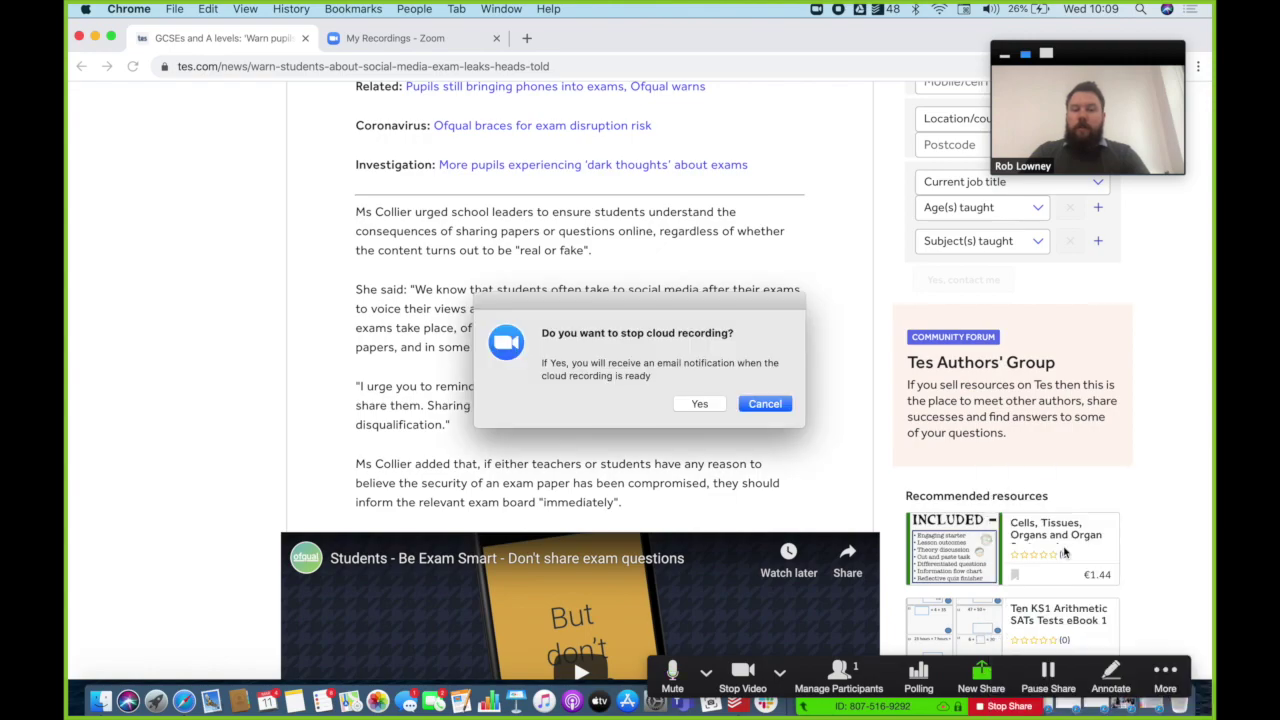
pyautogui.click(702, 404)
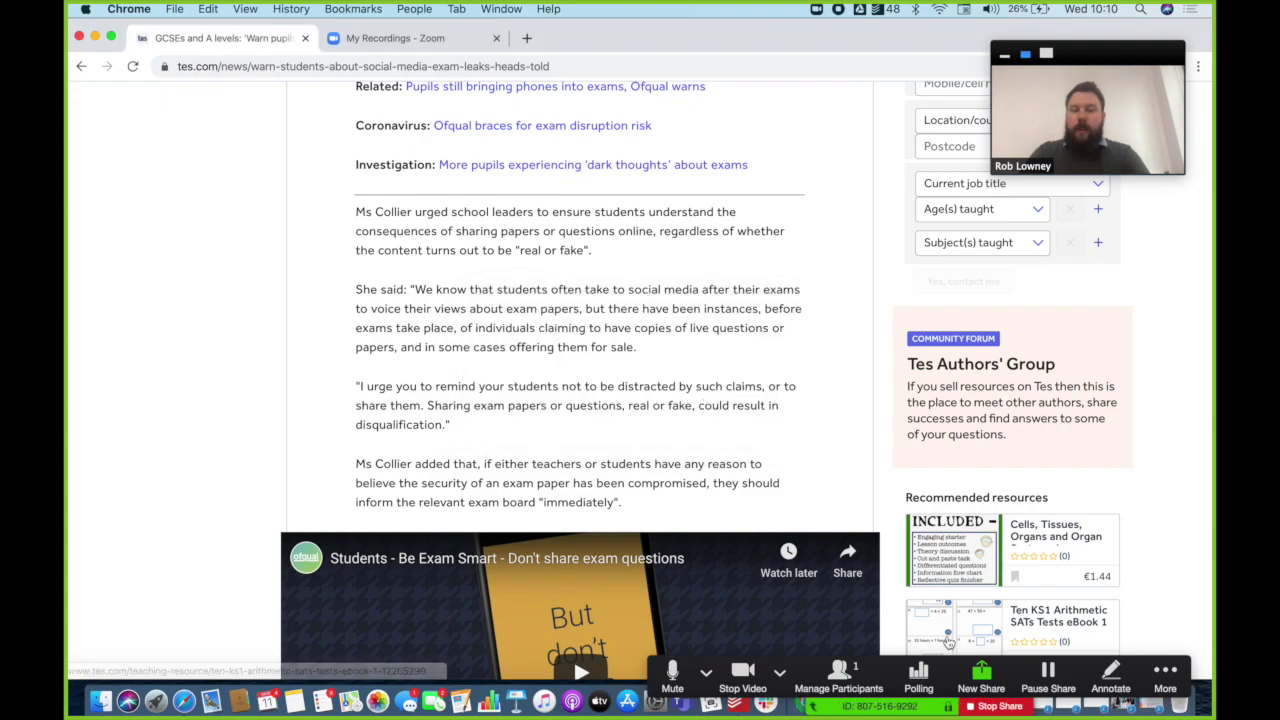
pyautogui.click(986, 710)
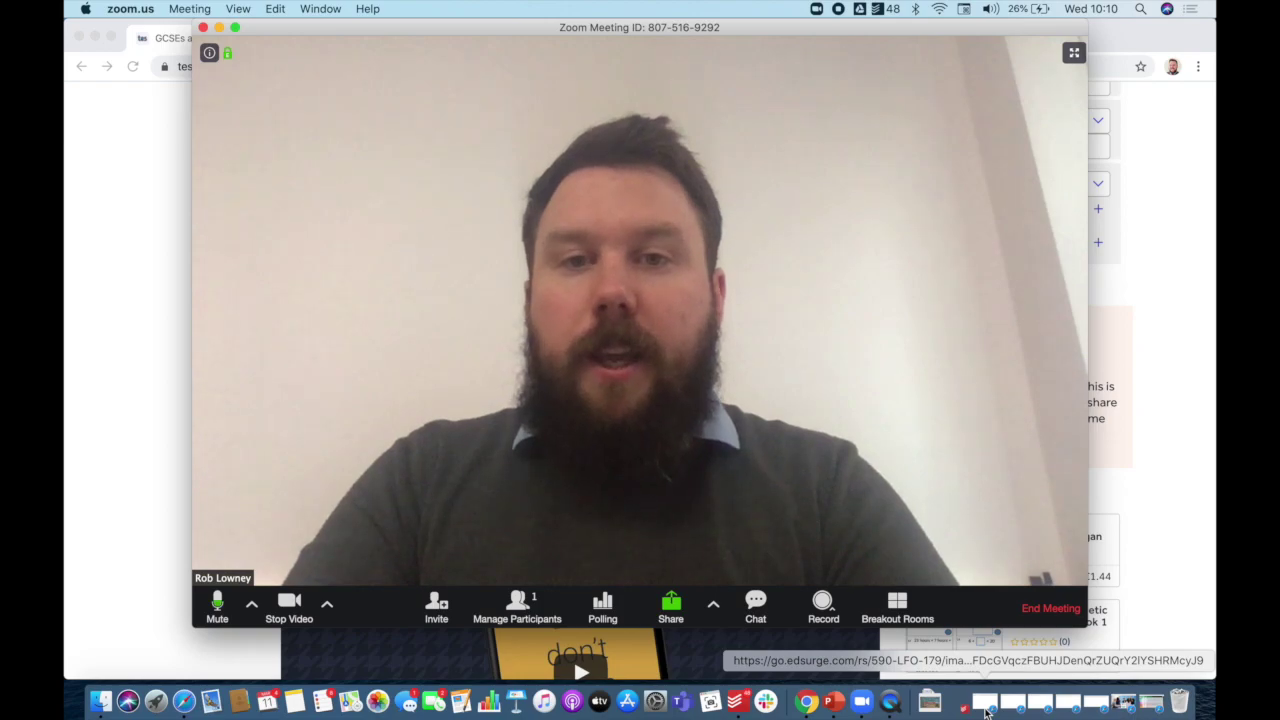
# - End the meeting for all participants
pyautogui.click(1062, 607)
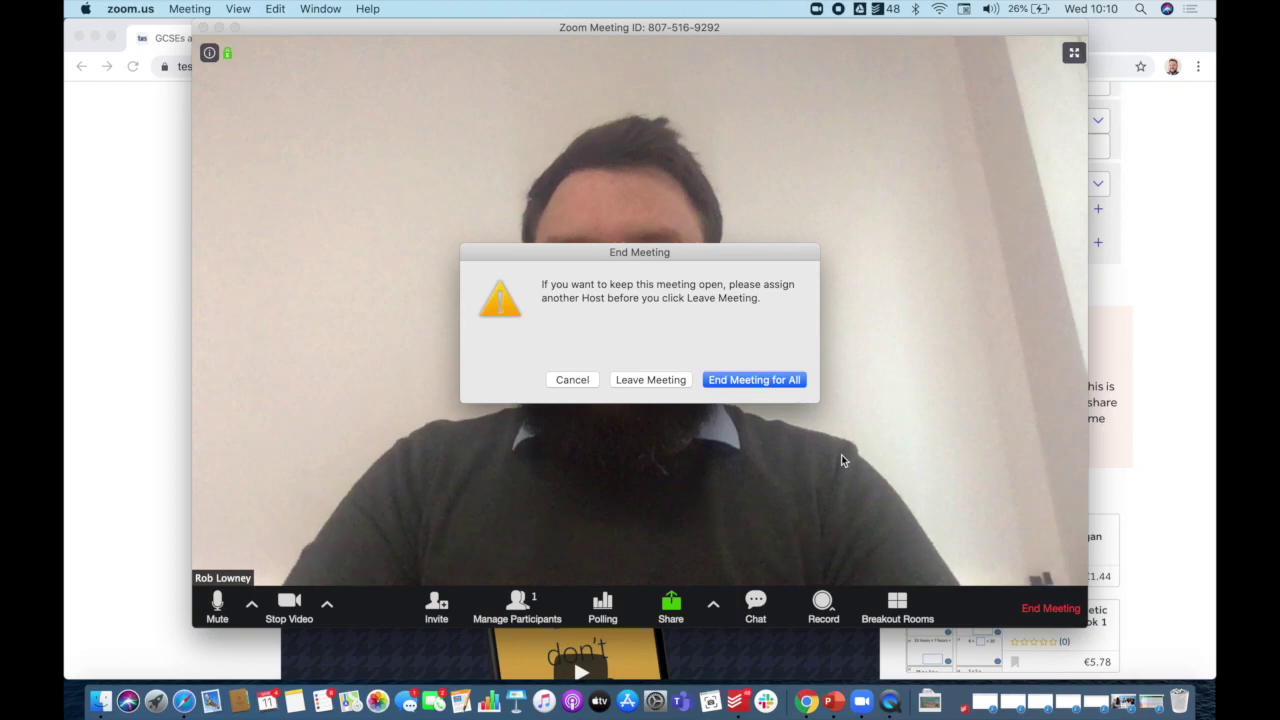
pyautogui.click(758, 380)
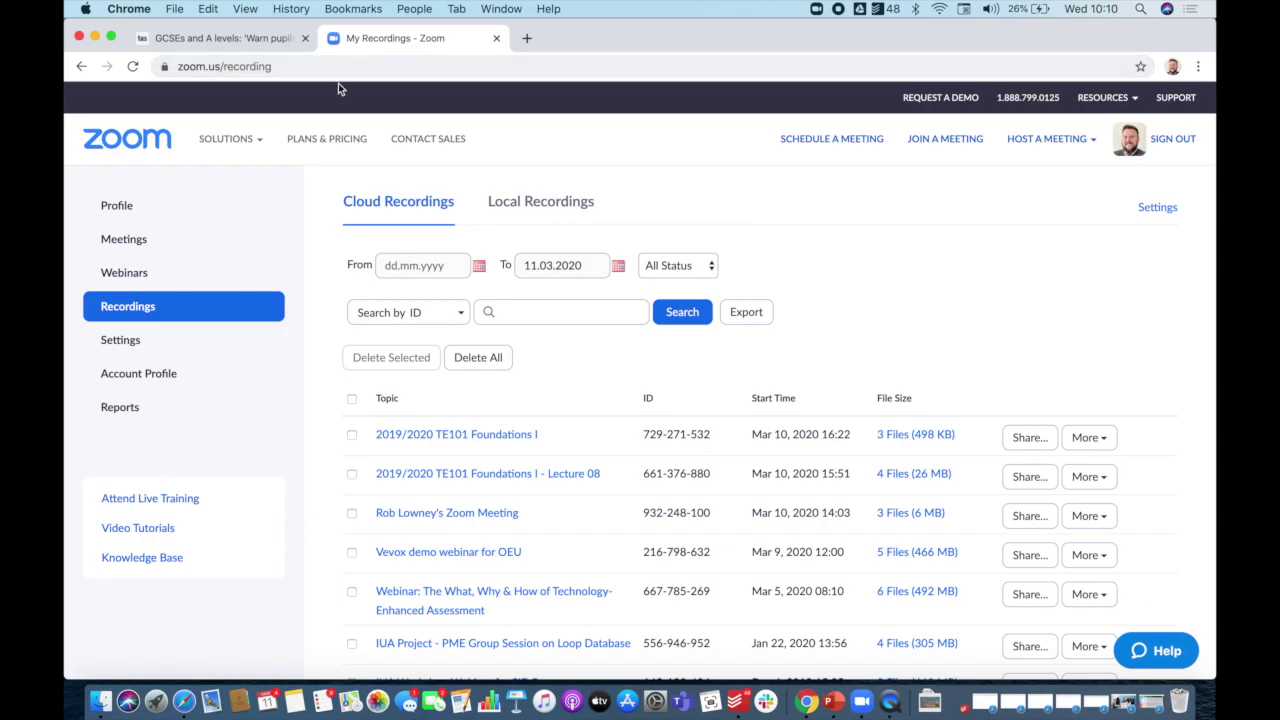
# - Refresh the recordings list and copy the share link of the Mar 11, 2020 10:00 recording
pyautogui.click(135, 70)
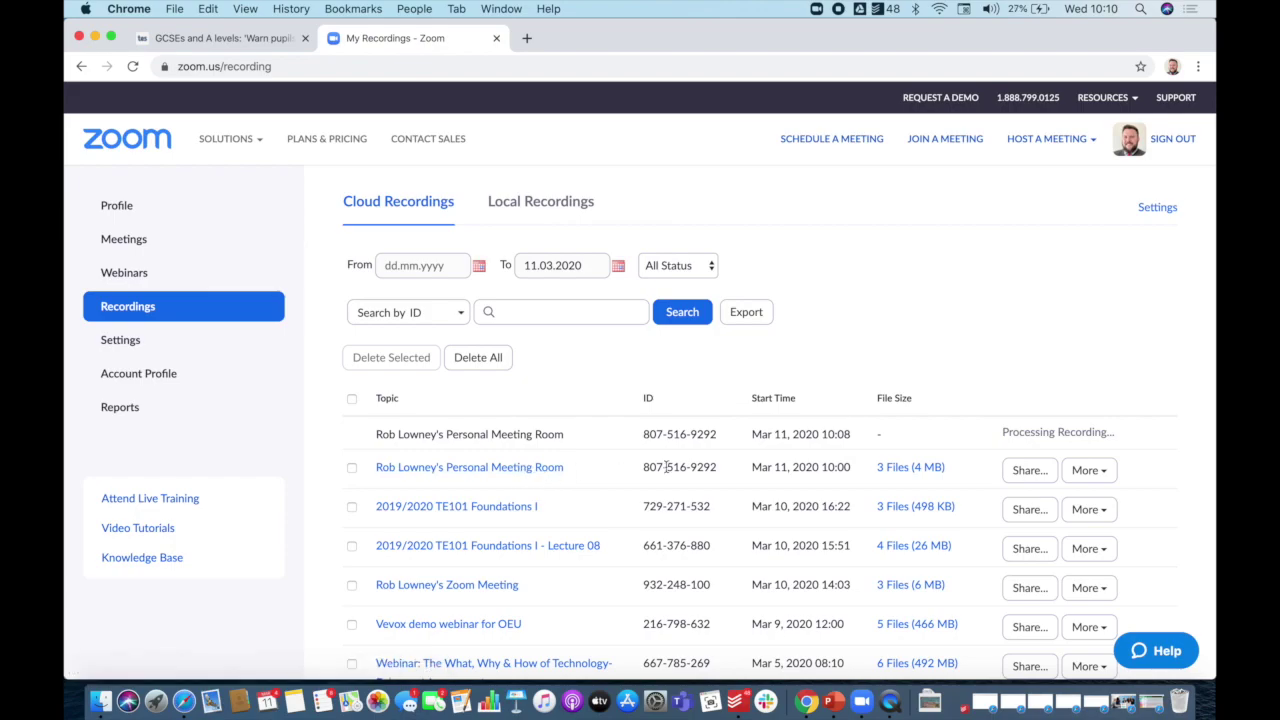
pyautogui.click(1027, 472)
pyautogui.click(722, 545)
pyautogui.moveTo(722, 545); pyautogui.dragTo(457, 533)
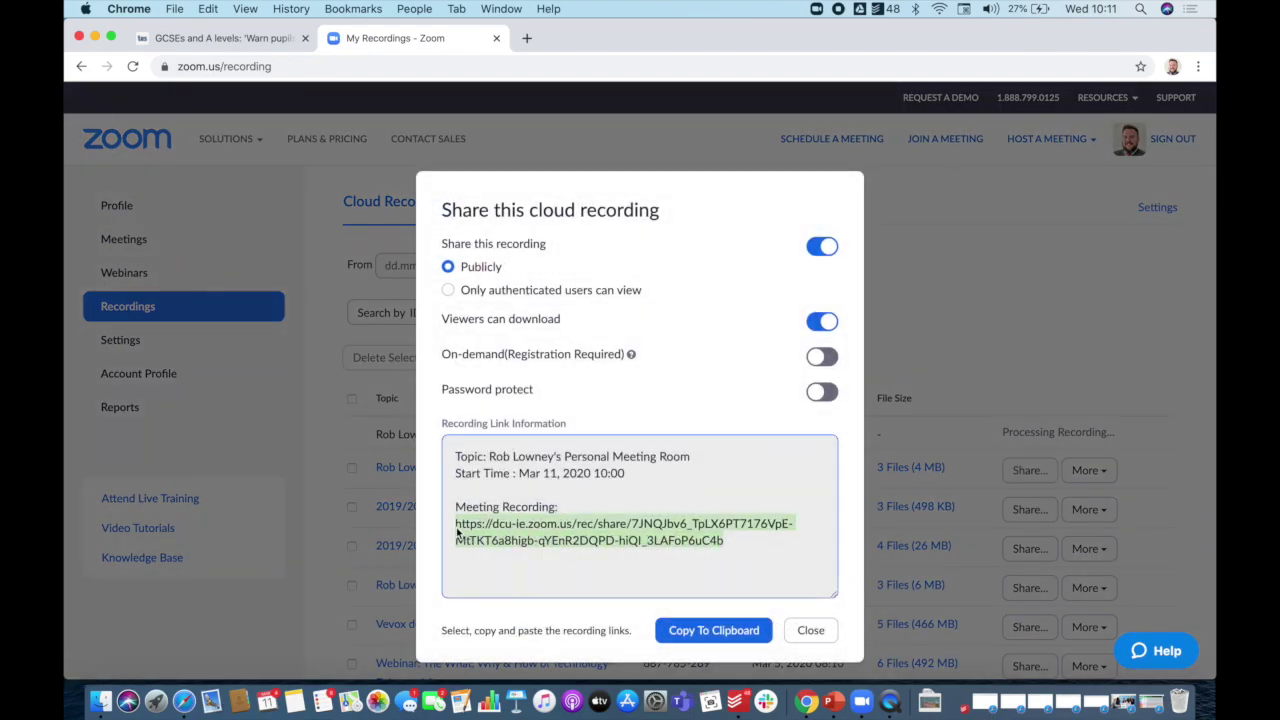
pyautogui.rightClick(592, 541)
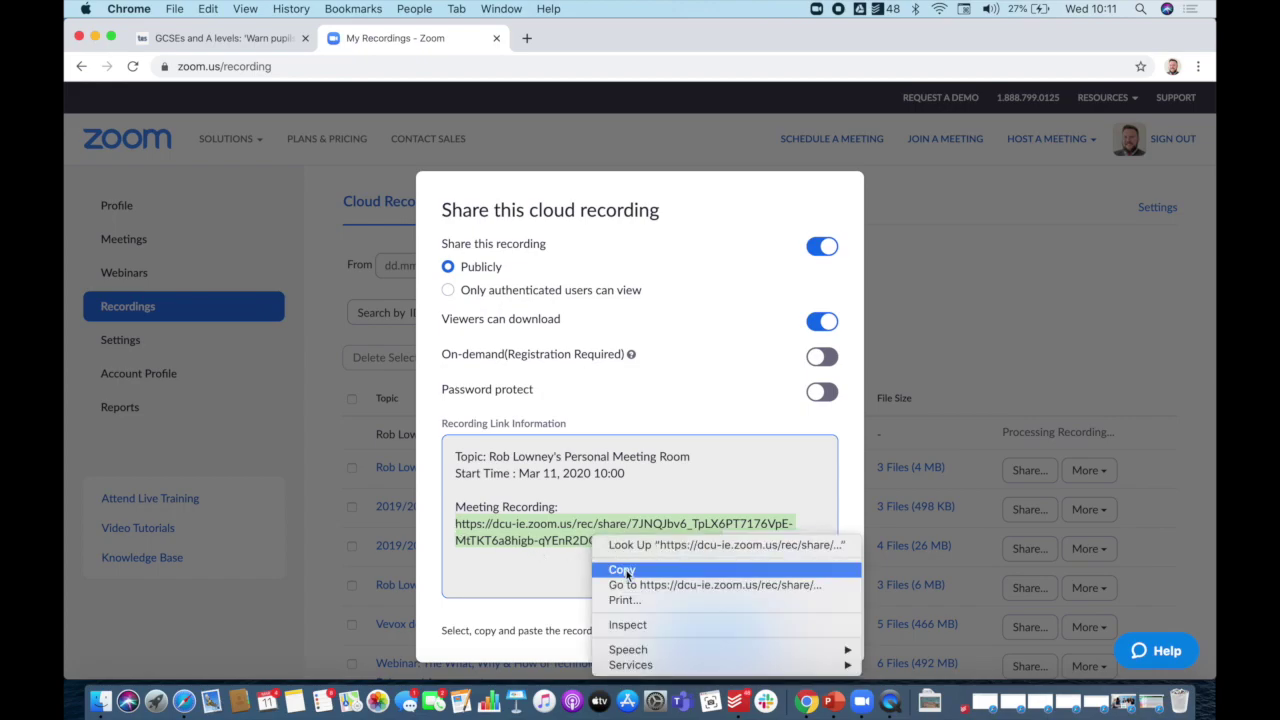
pyautogui.click(622, 570)
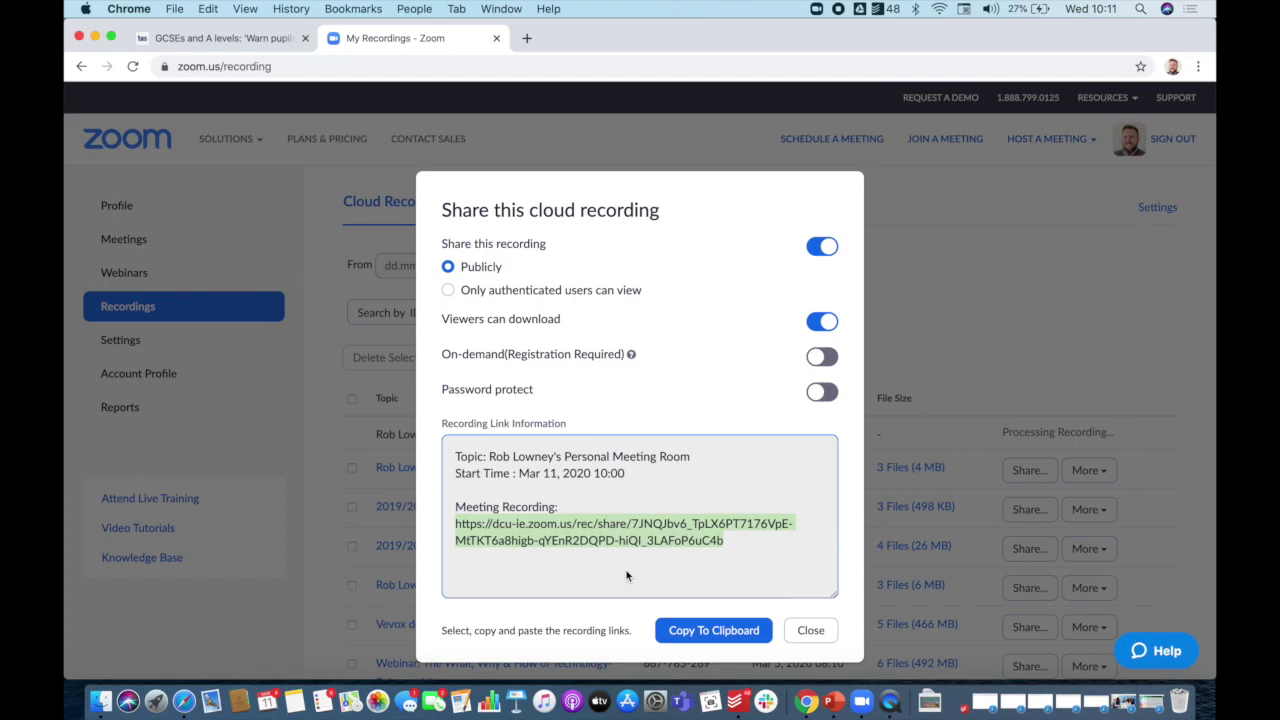